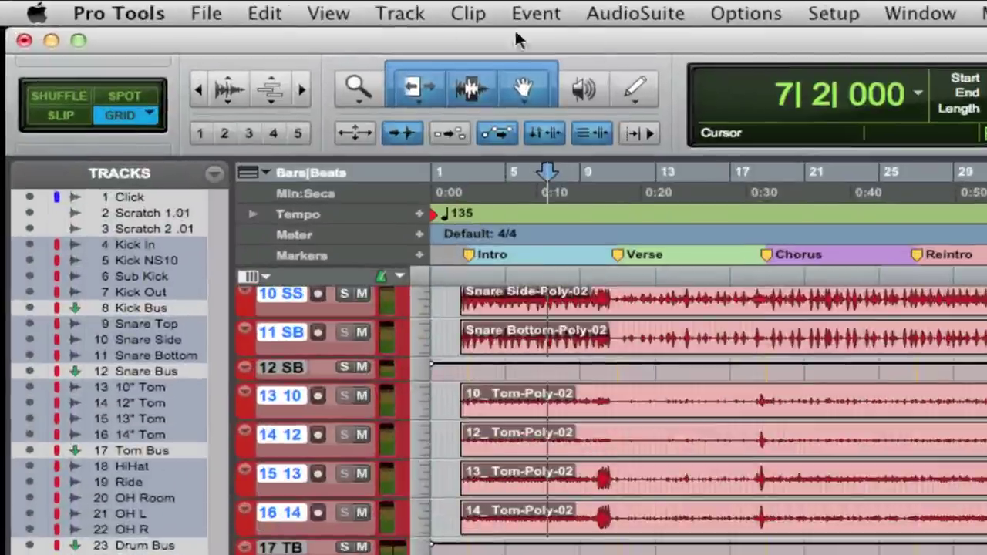
Step: Save a copy of 'Song Name - Tracking' as 'Song Name - Transfer'
click(225, 20)
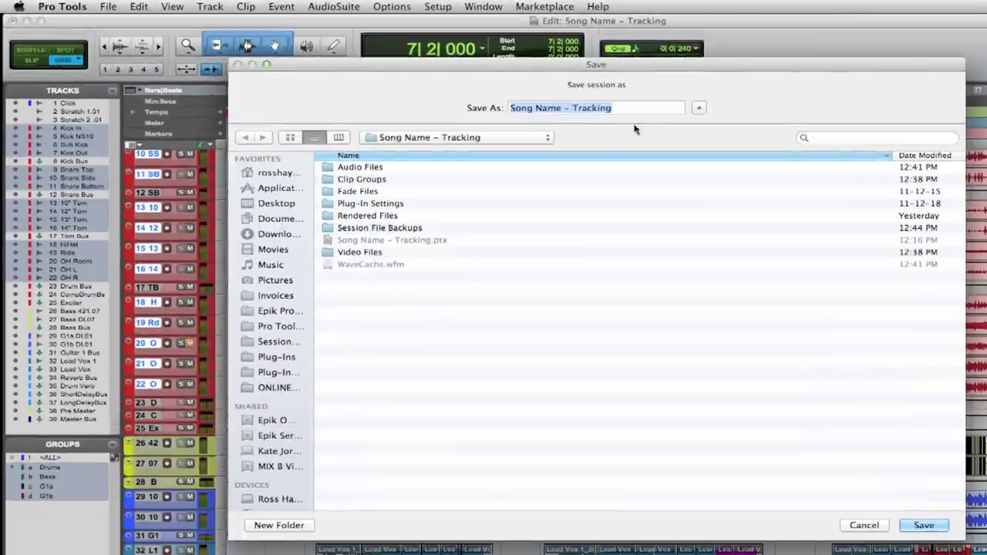
click(627, 107)
key(BackSpace)
key(BackSpace)
key(BackSpace)
key(BackSpace)
key(BackSpace)
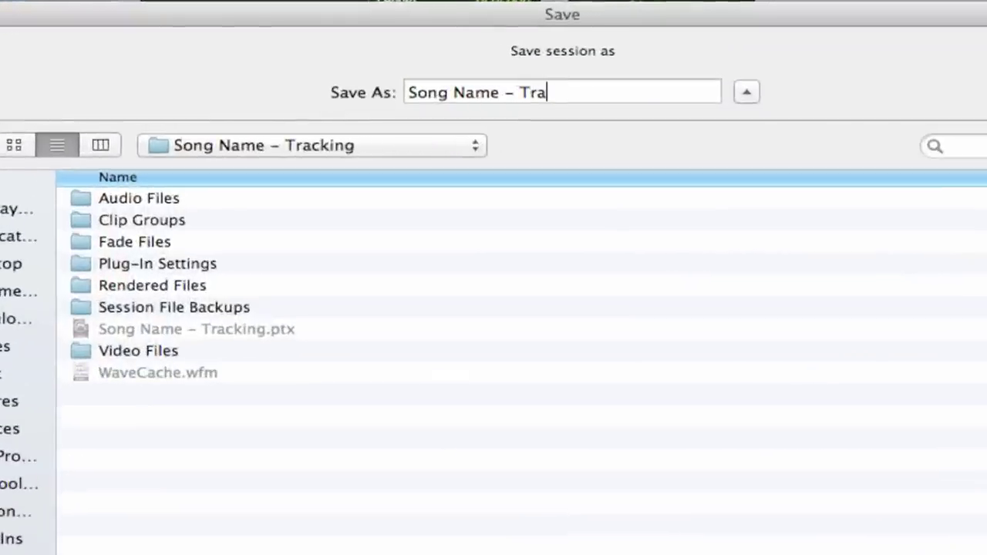
text(sfer)
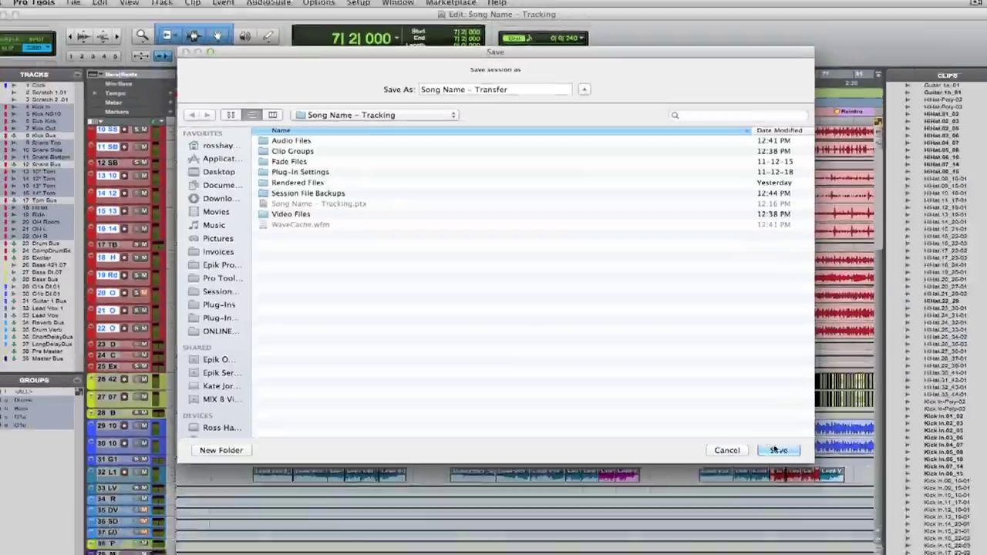
click(762, 434)
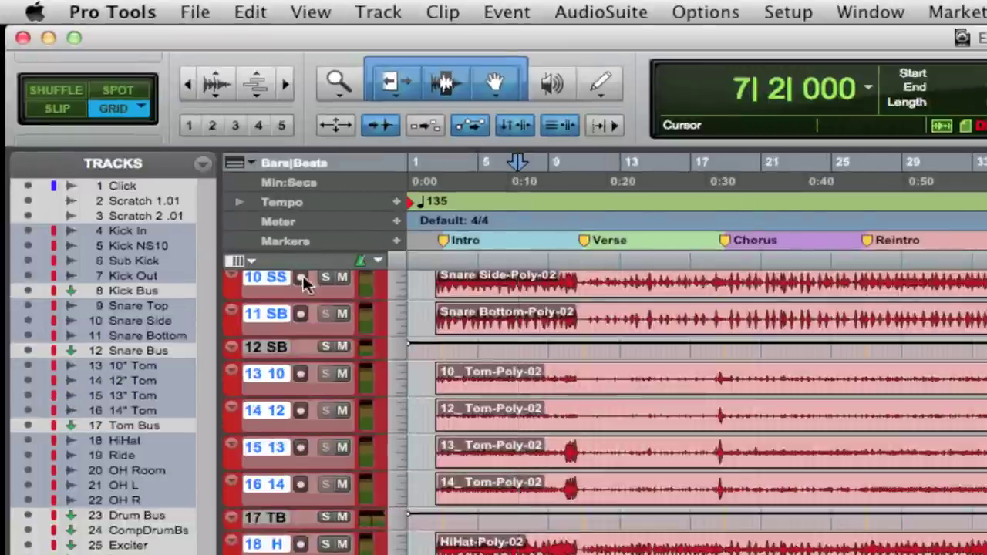
Step: Show only the audio tracks and select bar 1 through bar 90 across them
click(202, 164)
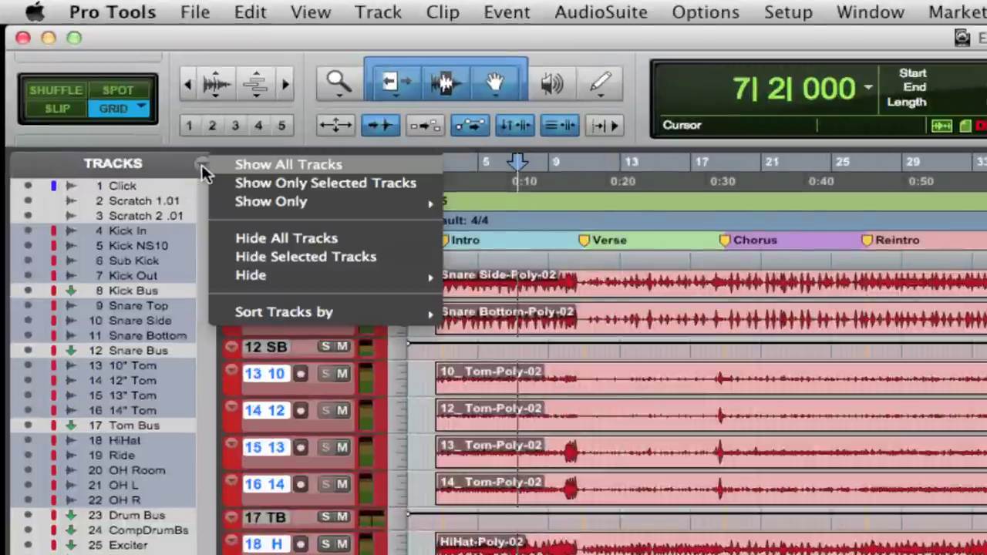
mouse_move(271, 201)
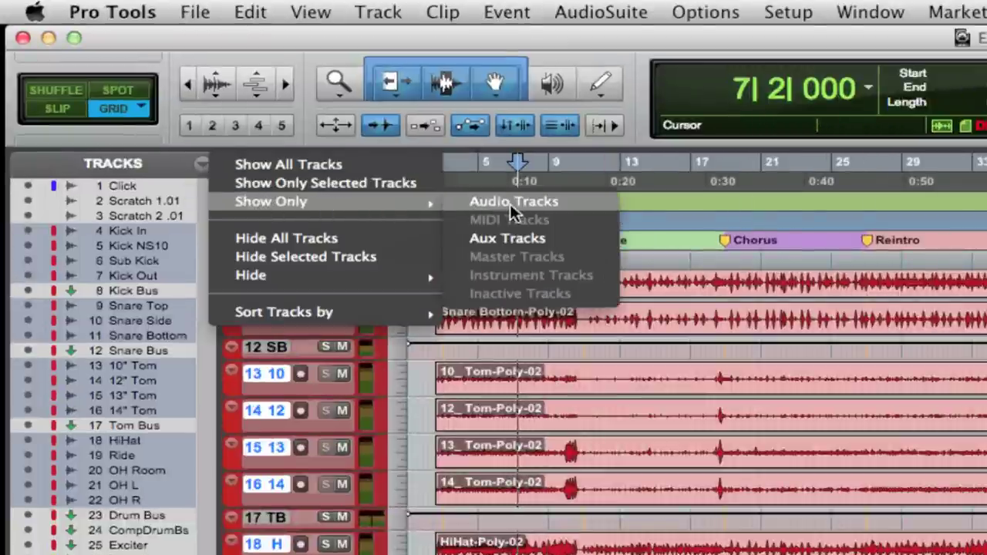
click(510, 202)
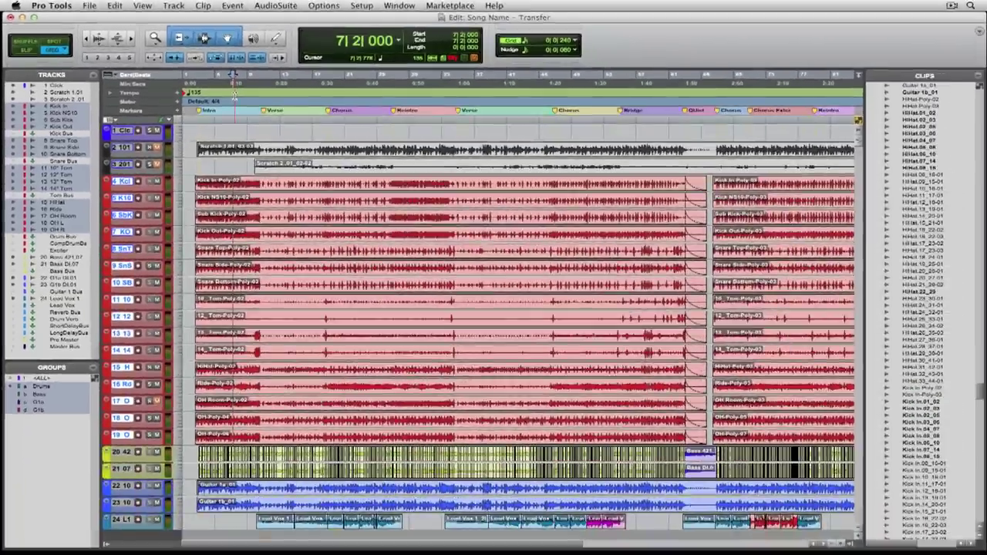
scroll(262, 155, right, 5)
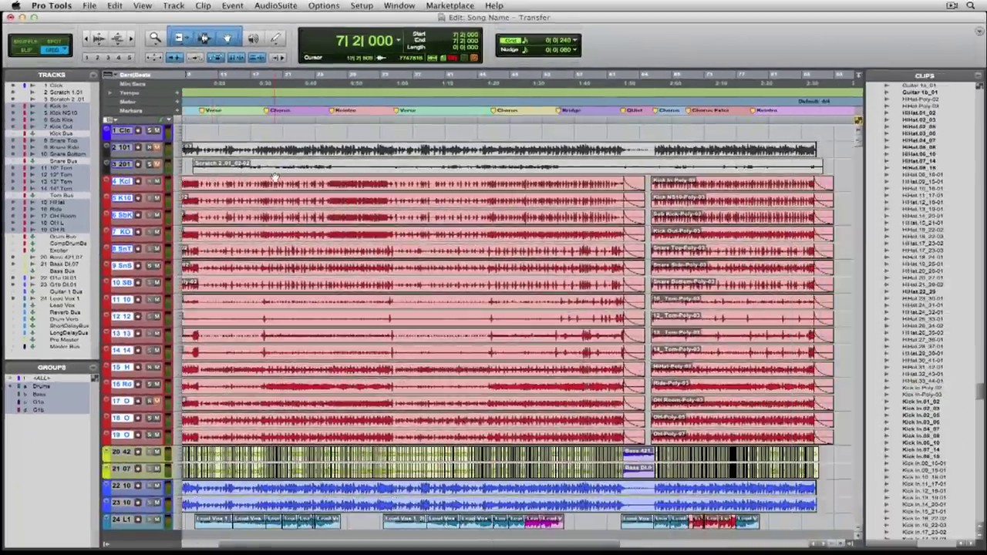
scroll(270, 170, right, 5)
scroll(275, 177, right, 5)
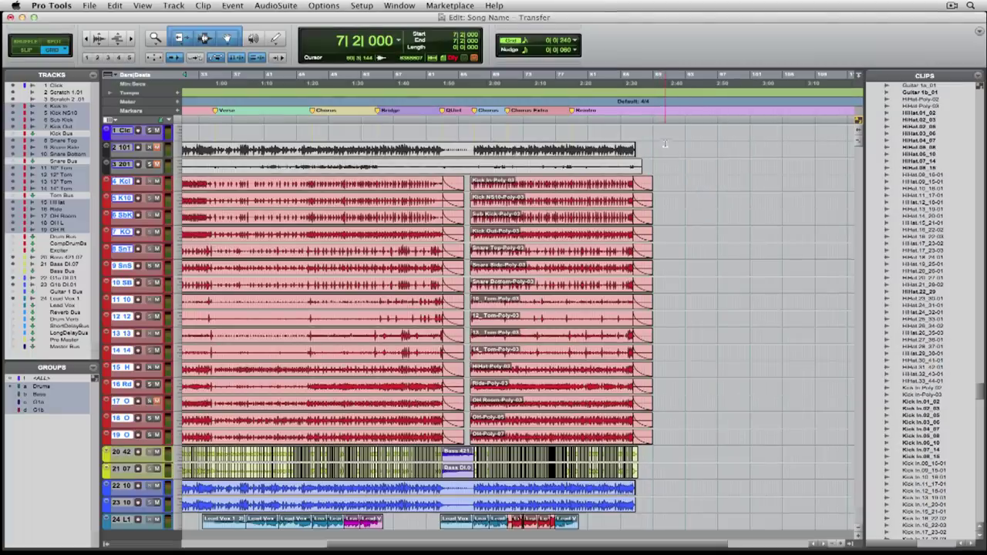
mouse_move(661, 146)
mouse_down()
mouse_move(520, 332)
mouse_move(292, 530)
mouse_up()
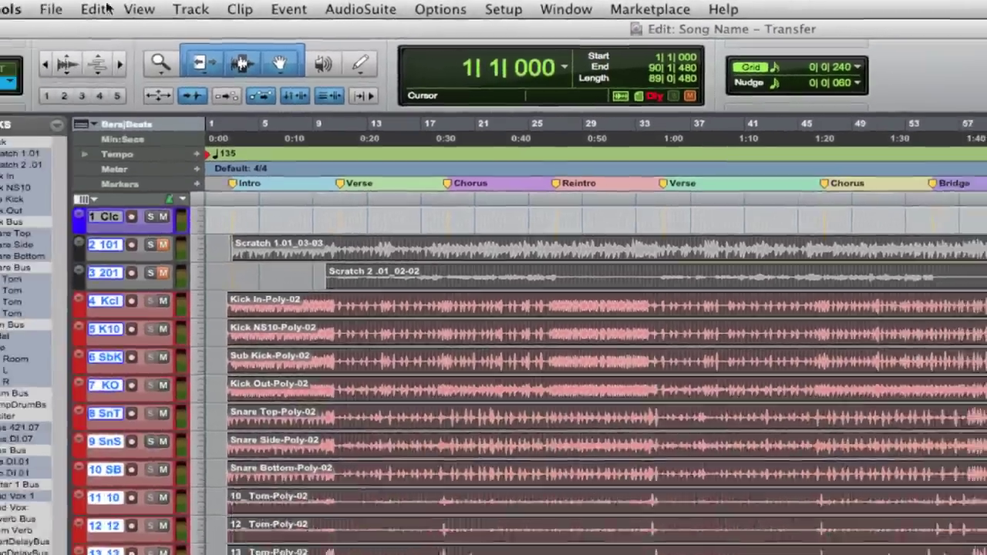
Step: Consolidate the bar 1–90 selection into a single clip on each audio track
click(165, 8)
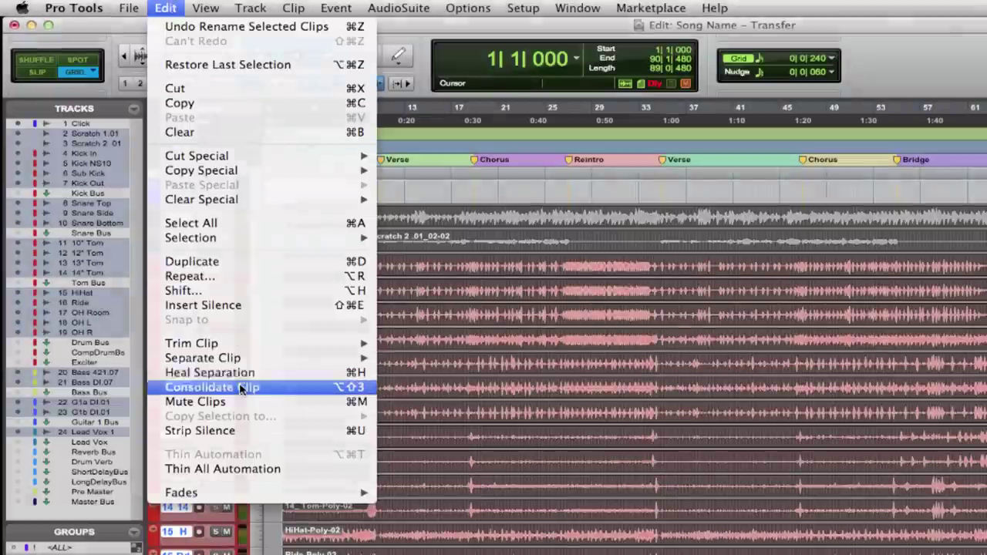
click(240, 390)
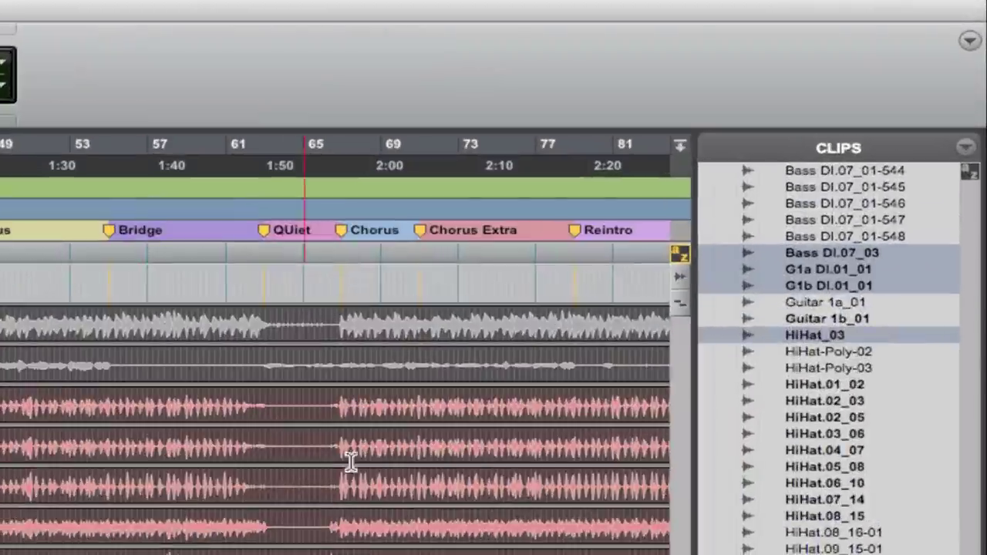
Step: Export the selected clips as files using WAV, (Multiple) Mono, 24-bit, 48 kHz
right_click(812, 262)
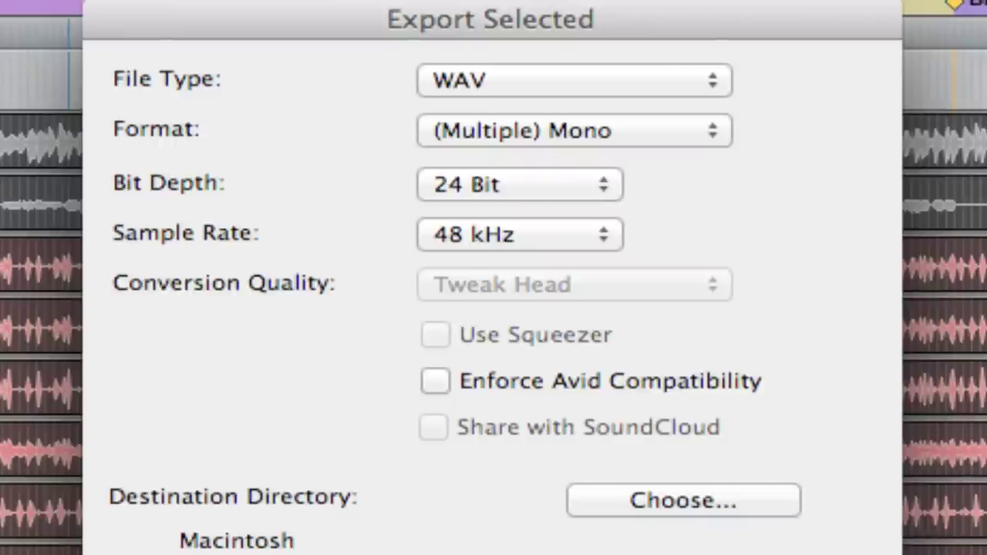
click(615, 86)
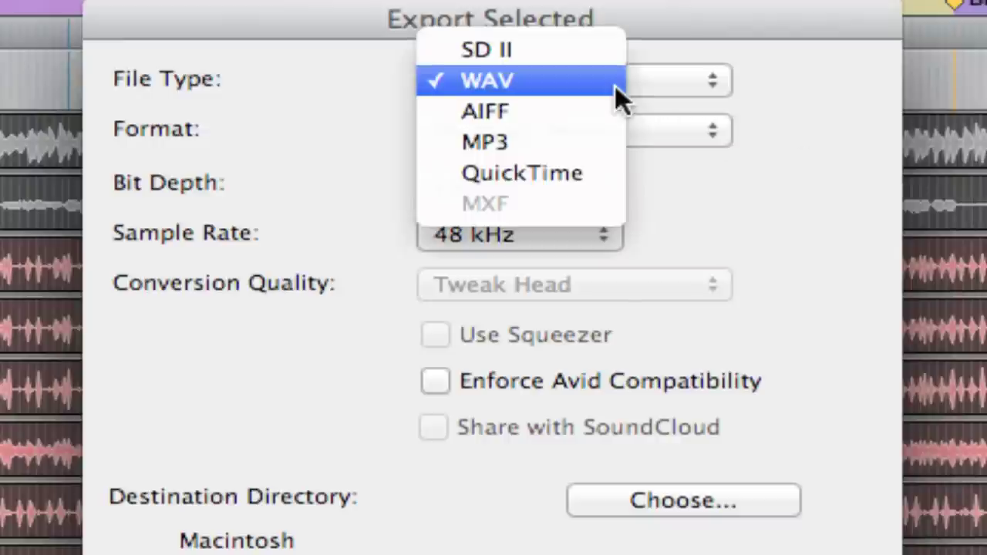
click(614, 85)
click(614, 140)
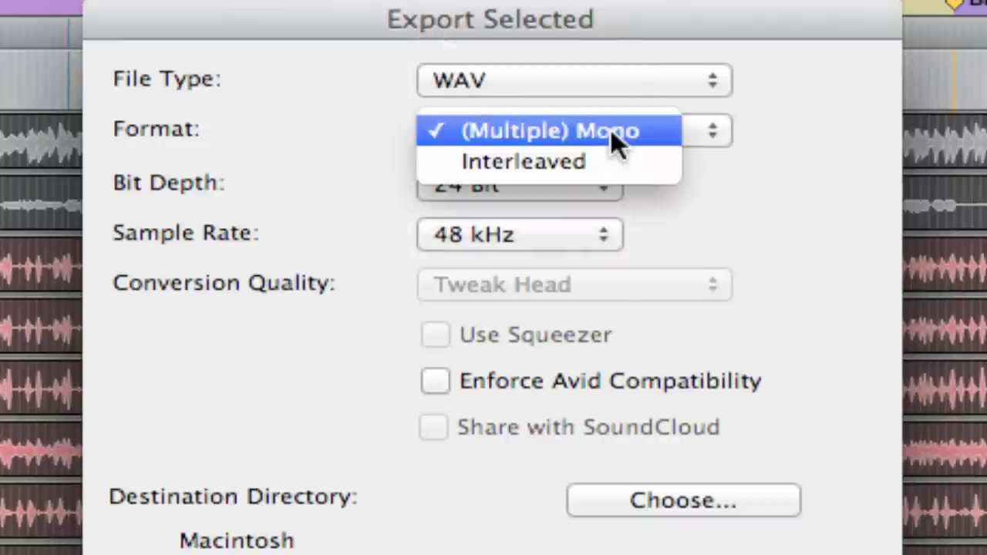
click(544, 130)
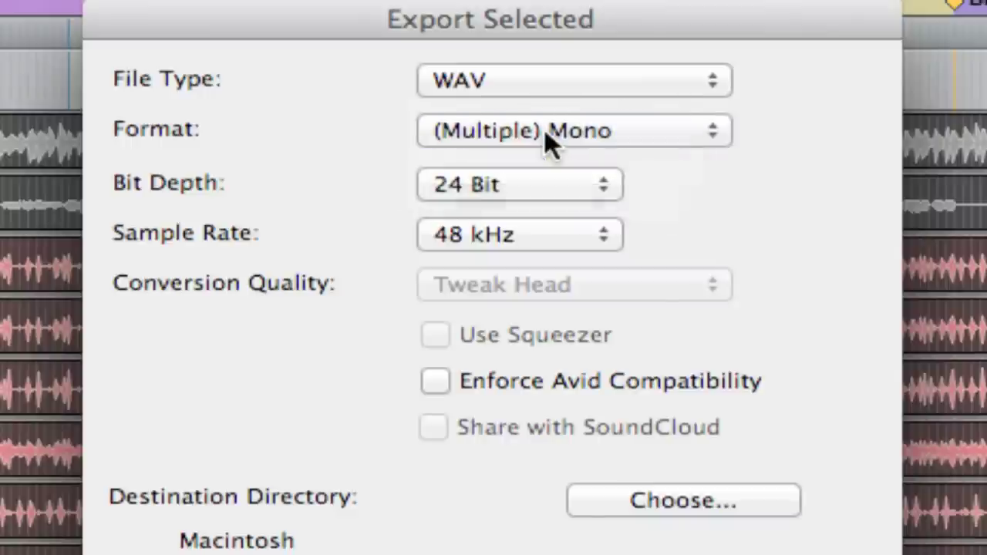
click(520, 189)
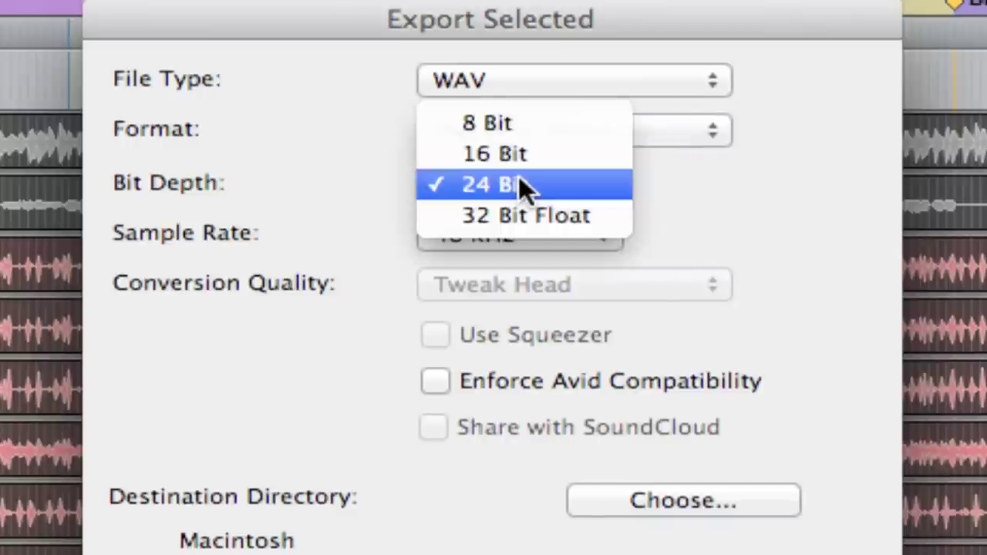
click(519, 185)
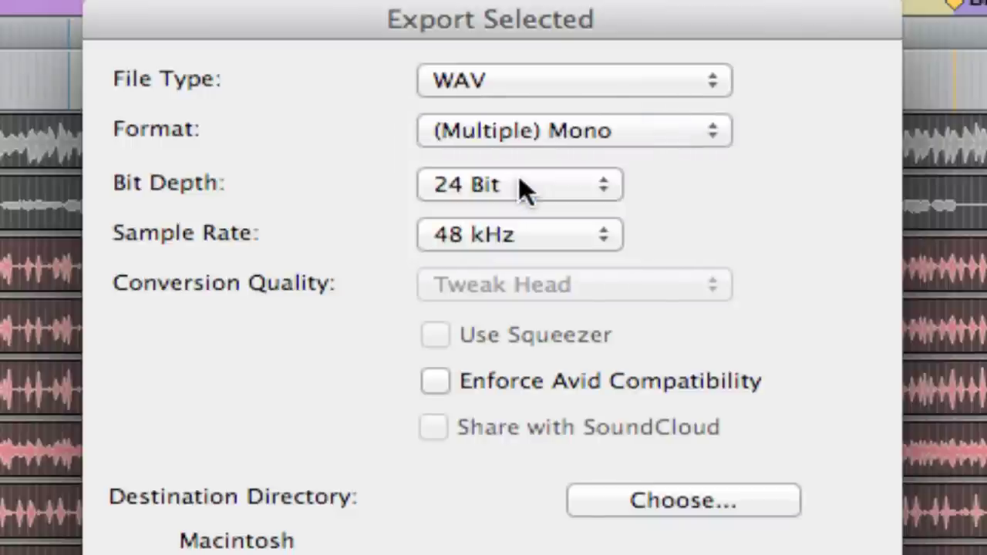
click(509, 239)
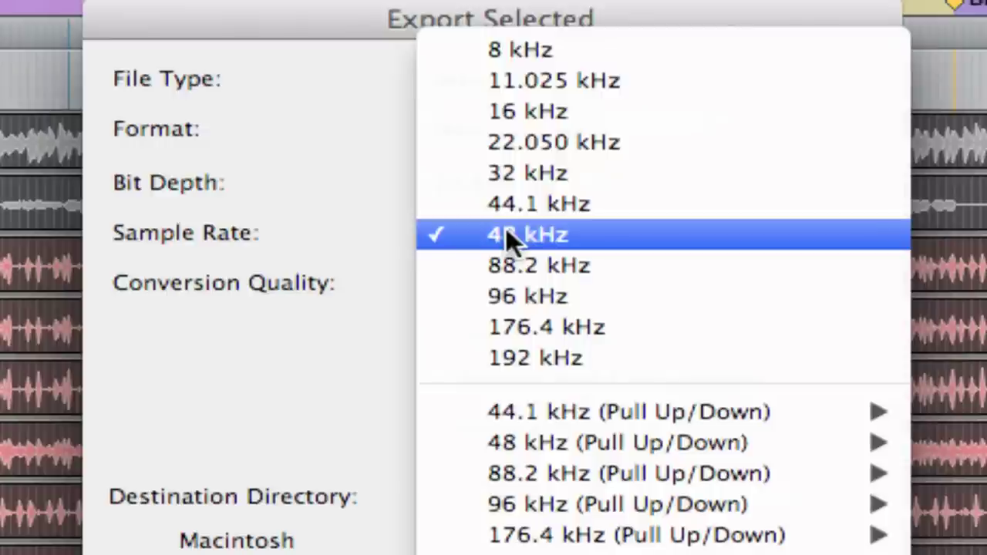
click(556, 235)
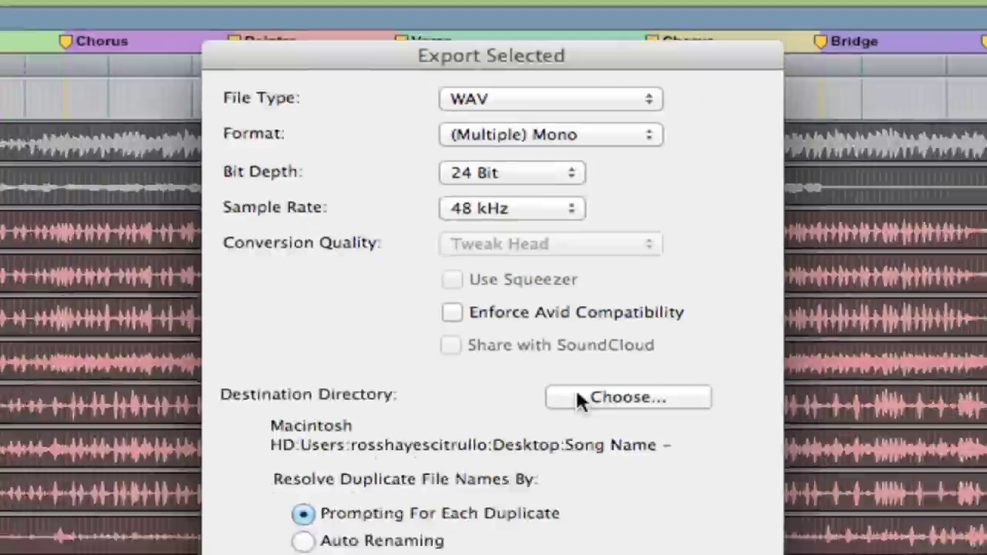
Step: Create a new 'Song Name - Stem Export' folder as the export destination
click(610, 498)
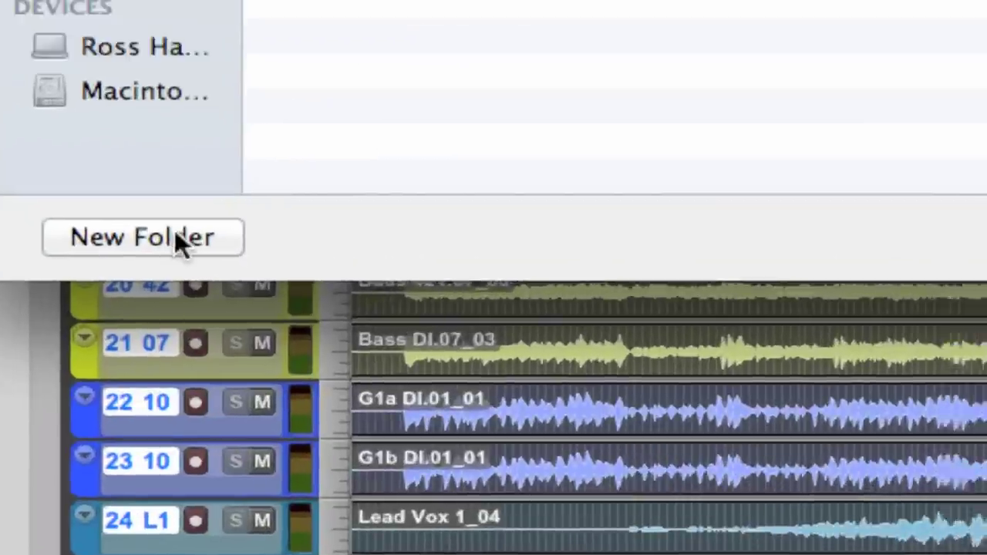
click(11, 529)
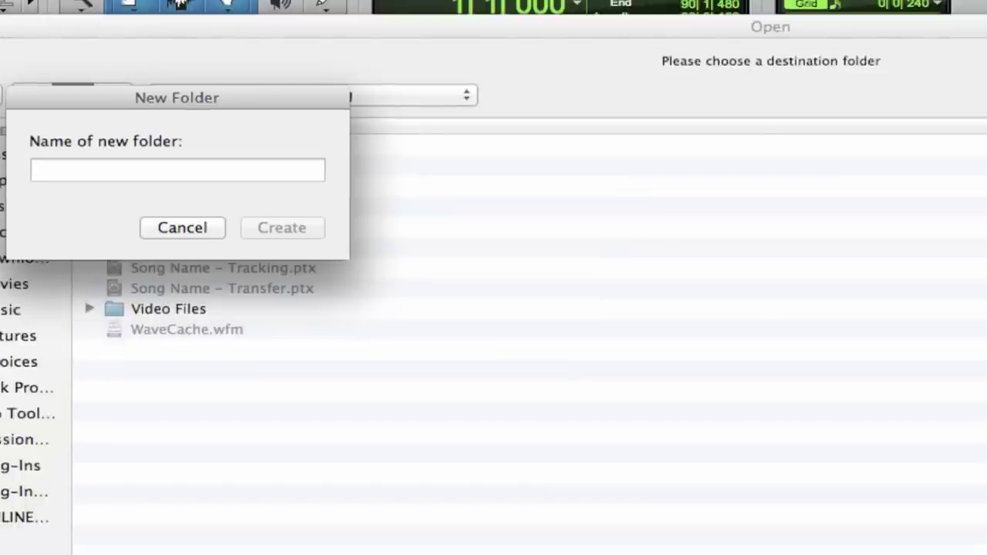
text(So)
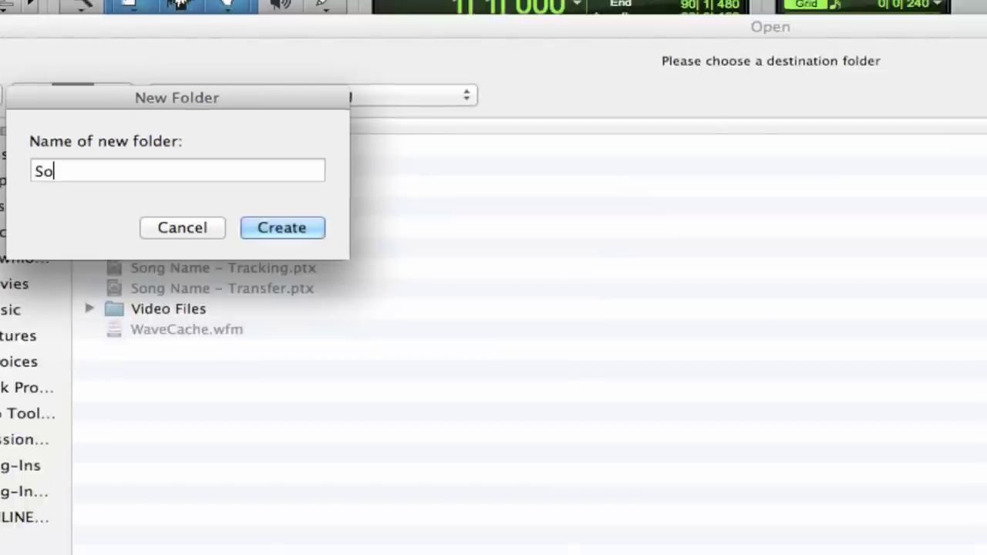
text(ng Name -)
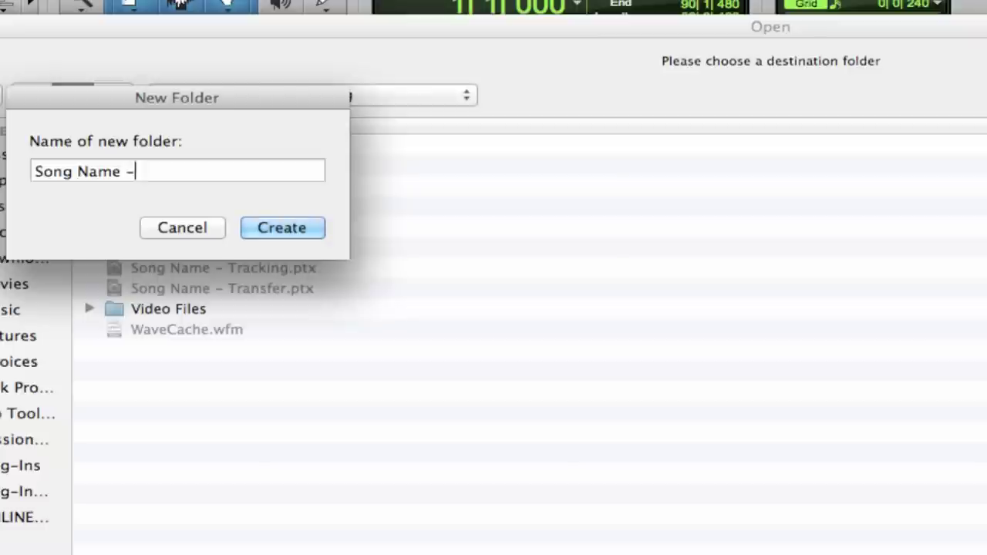
text( Stem E)
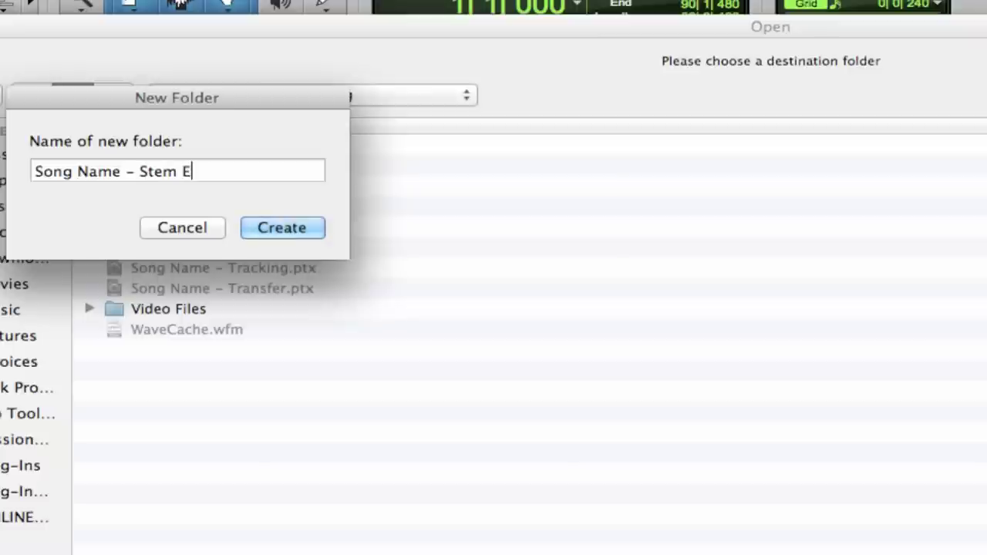
text(xport)
key(Return)
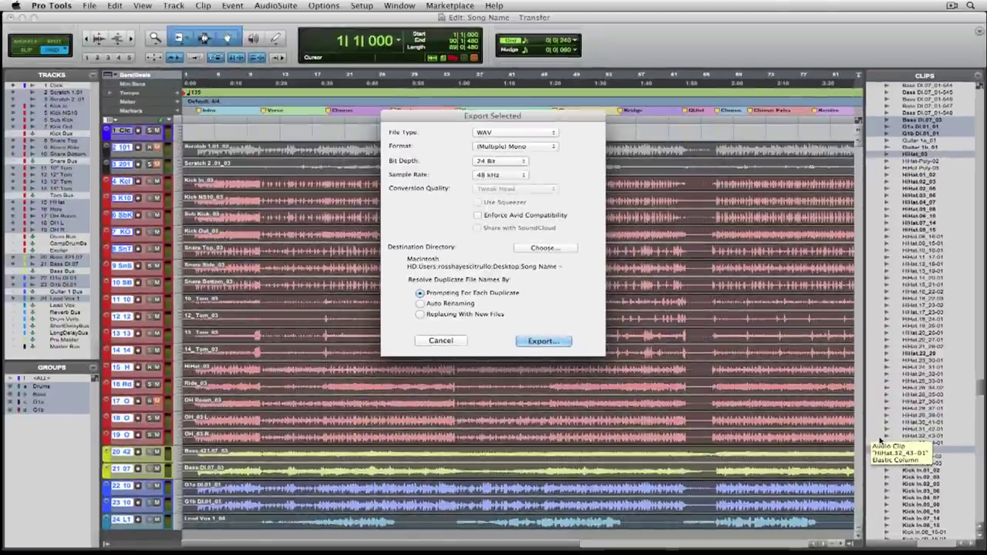
Step: Run the export of the consolidated clips to WAV stems
click(551, 340)
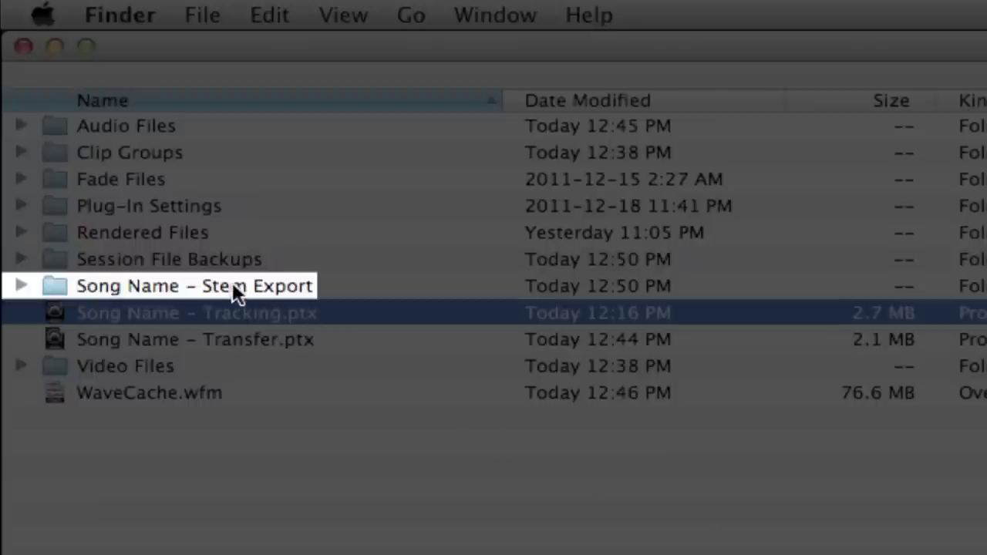
Step: Compress the 'Song Name - Stem Export' folder into 'Song Name - Stem Export.zip'
click(232, 284)
click(21, 286)
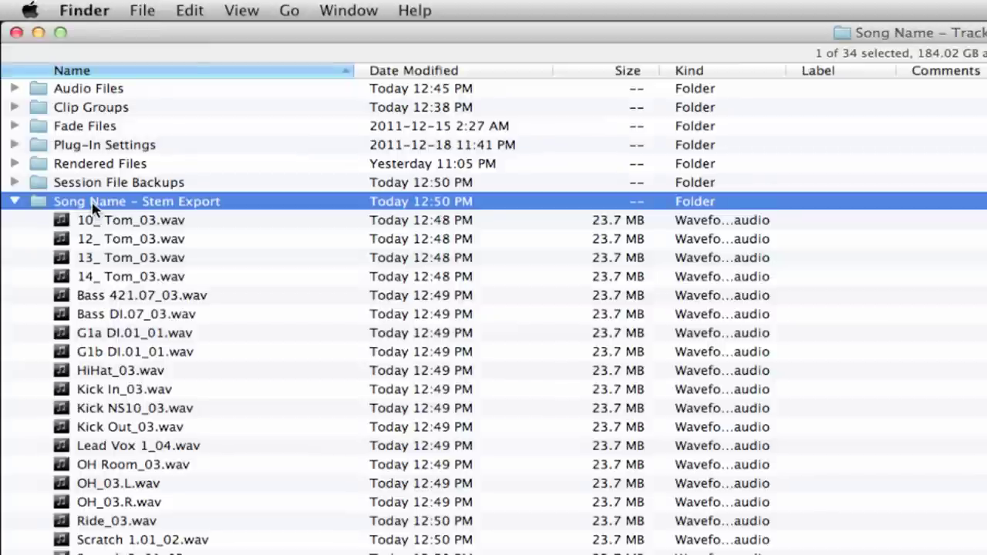
right_click(94, 207)
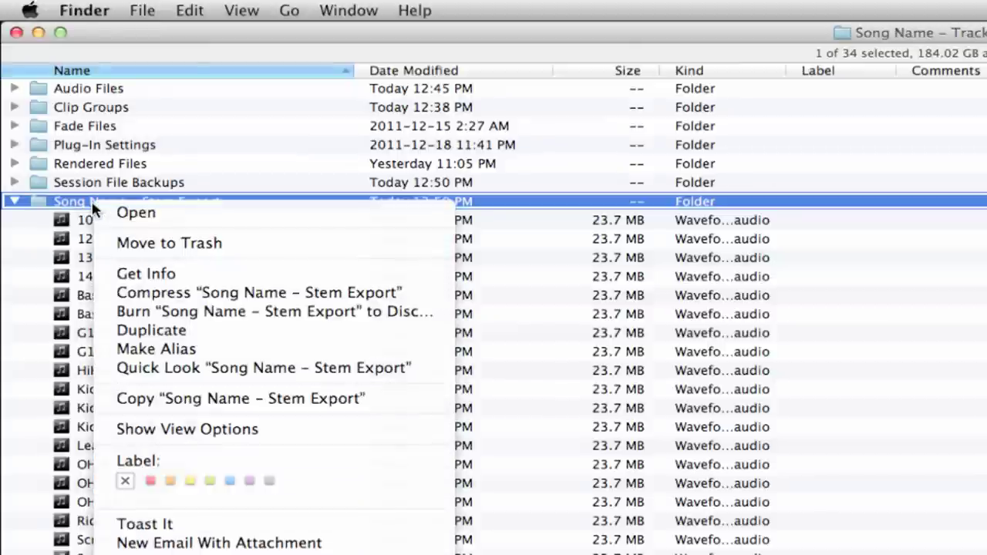
click(147, 296)
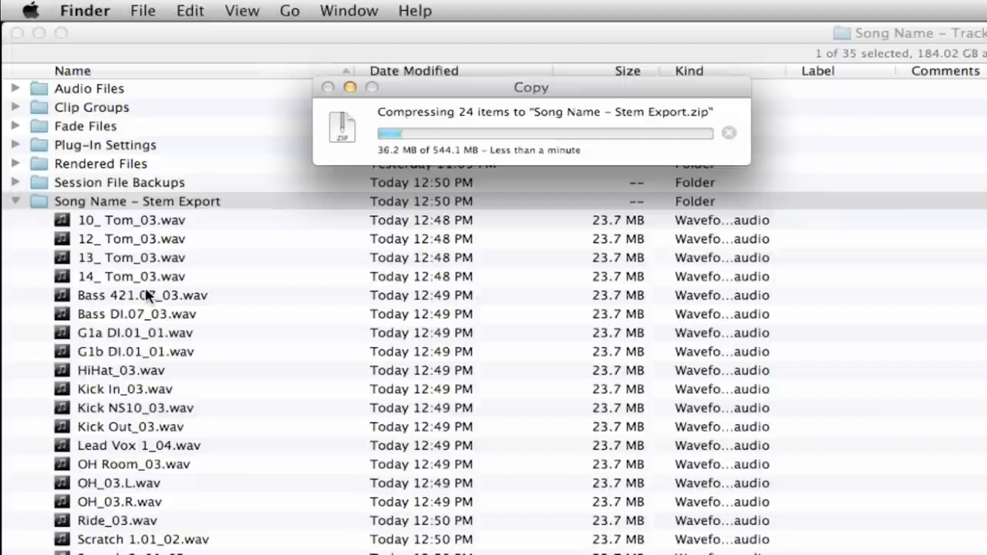